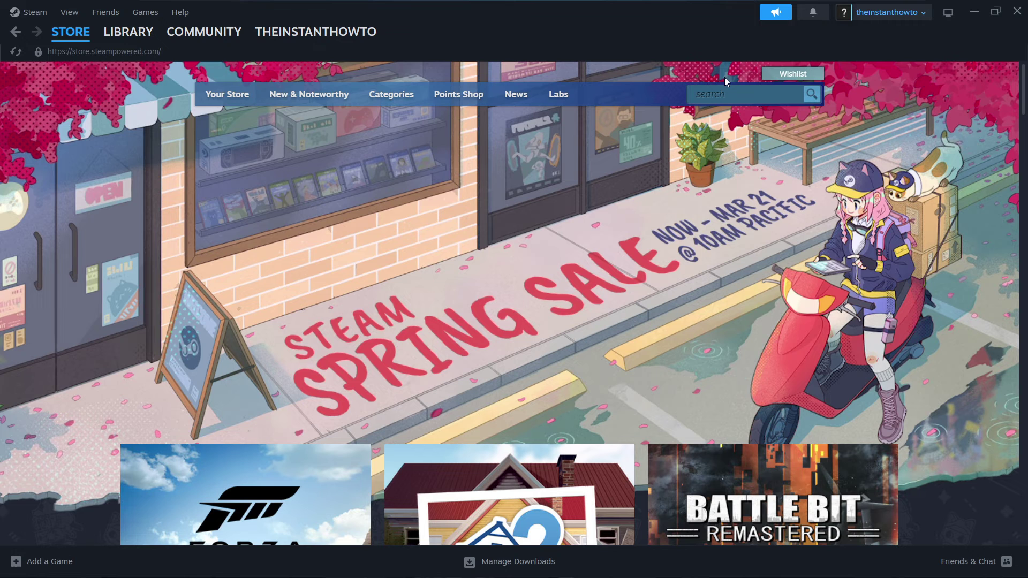
Search the Steam store for "rust" to list matching results.
{"action": "left_click", "coordinate": [720, 93]}
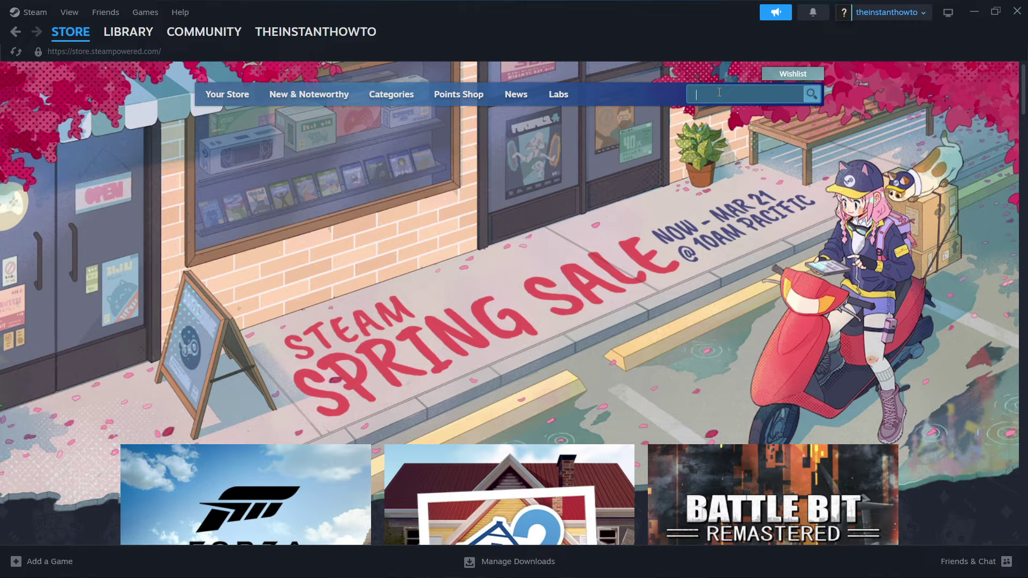
{"action": "type", "text": "rust"}
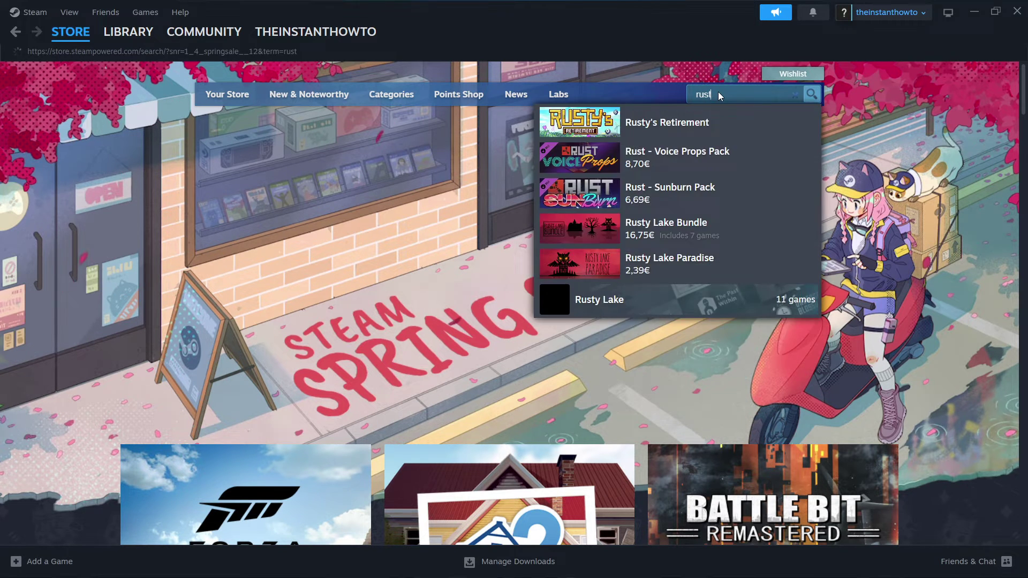
{"action": "key", "text": "Return"}
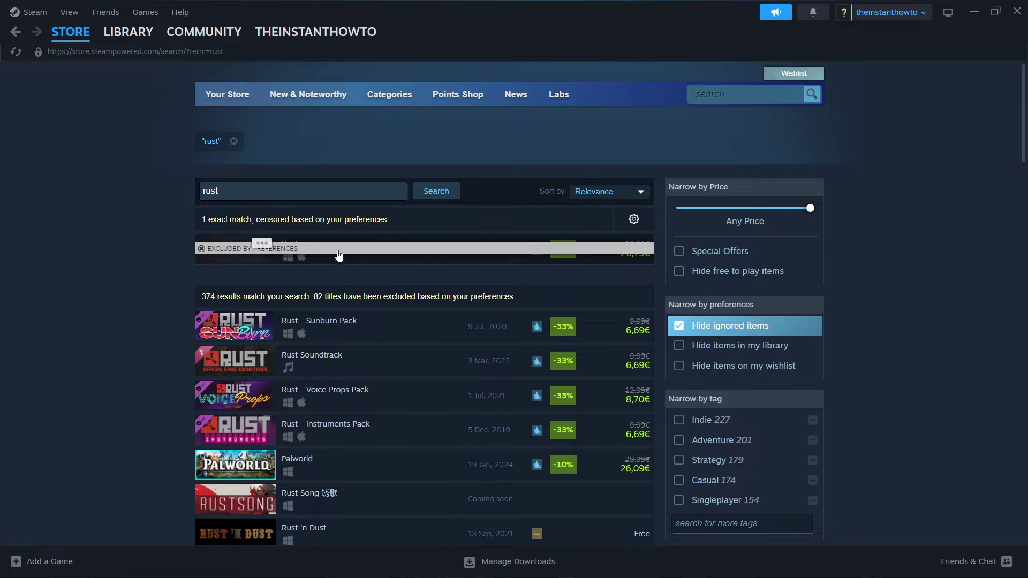
{"action": "scroll", "coordinate": [313, 302], "scroll_direction": "down", "scroll_amount": 2}
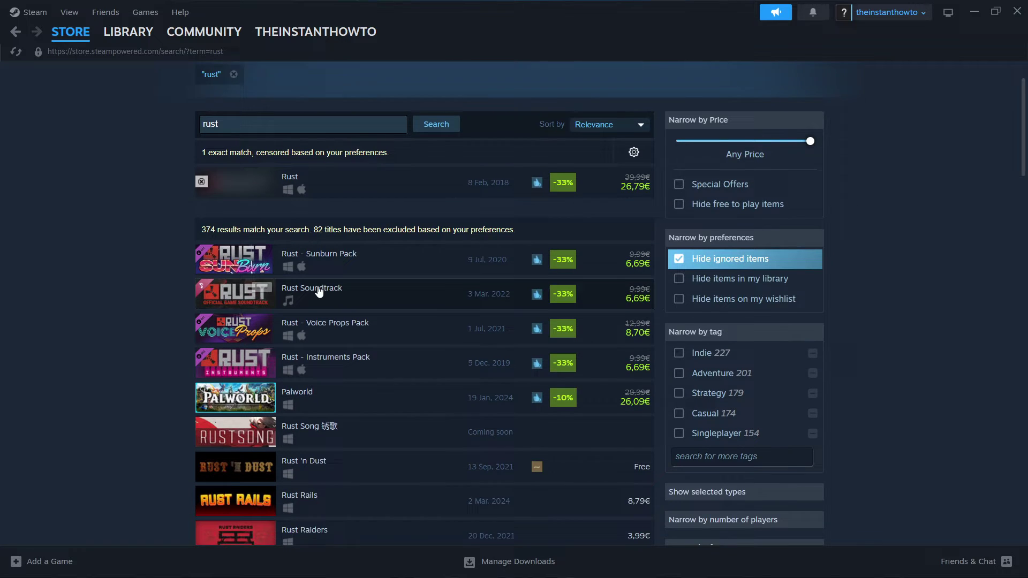
{"action": "scroll", "coordinate": [312, 301], "scroll_direction": "down", "scroll_amount": 2}
{"action": "scroll", "coordinate": [312, 302], "scroll_direction": "down", "scroll_amount": 4}
{"action": "scroll", "coordinate": [343, 271], "scroll_direction": "up", "scroll_amount": 6}
{"action": "scroll", "coordinate": [343, 272], "scroll_direction": "up", "scroll_amount": 3}
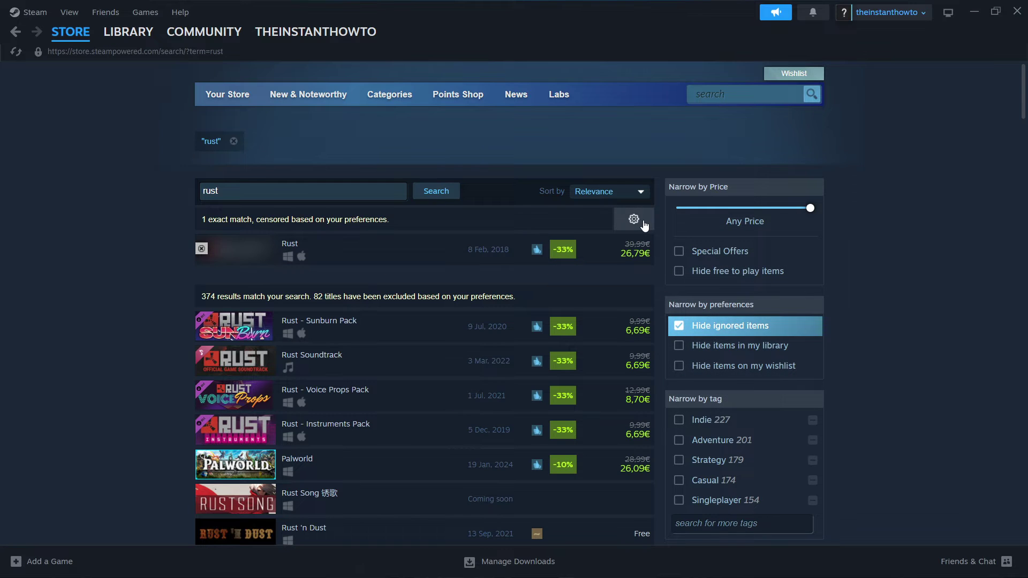
Check the Content Filtering notice, dismiss it, and open the censored Rust result.
{"action": "left_click", "coordinate": [644, 224]}
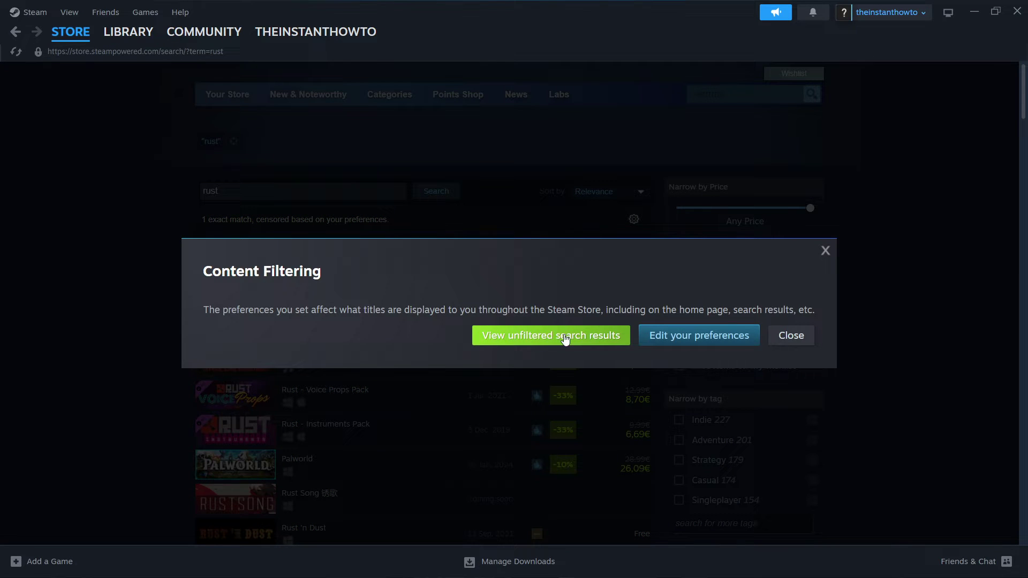
{"action": "left_click", "coordinate": [824, 251]}
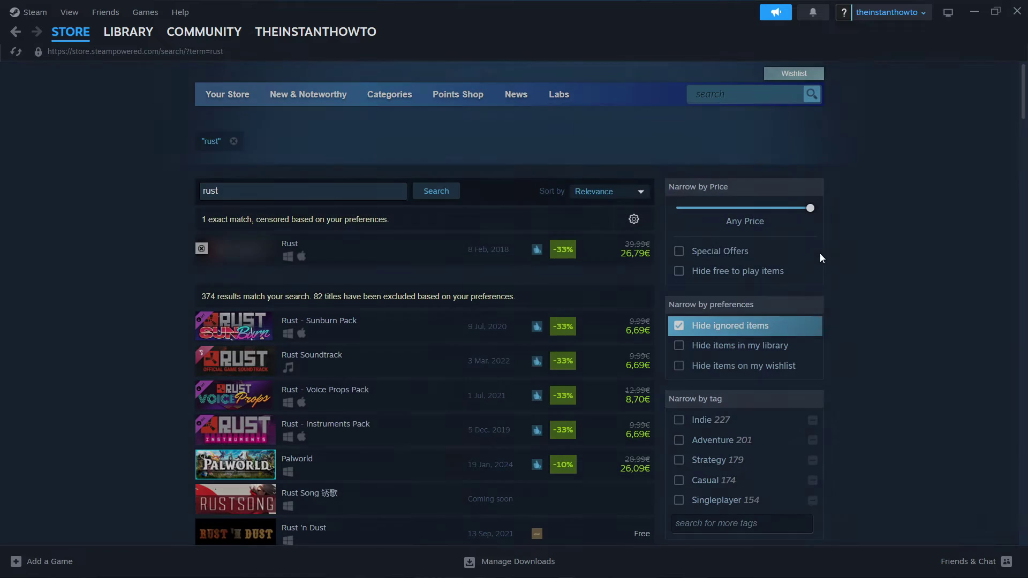
{"action": "mouse_move", "coordinate": [334, 255]}
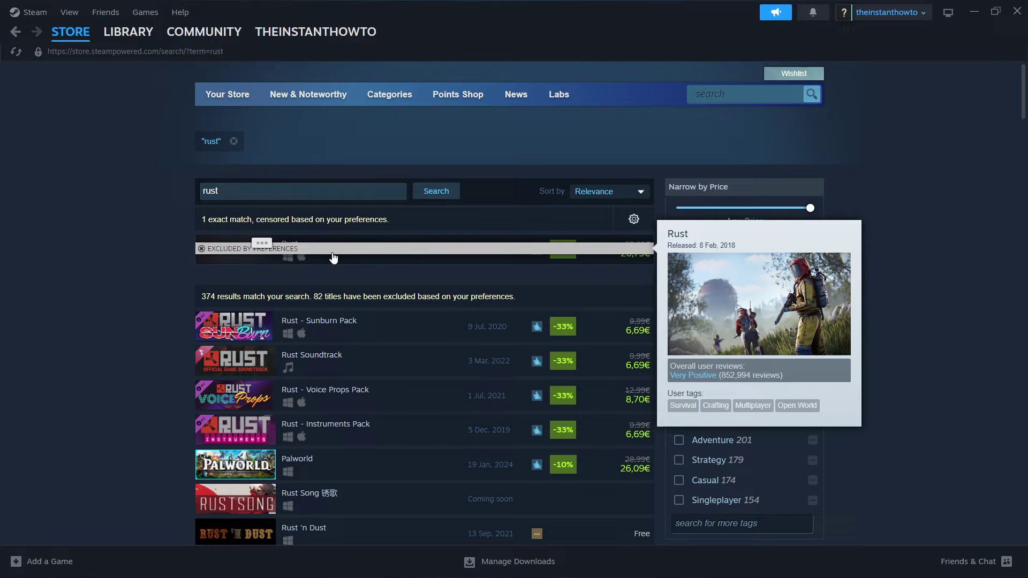
{"action": "left_click", "coordinate": [379, 263]}
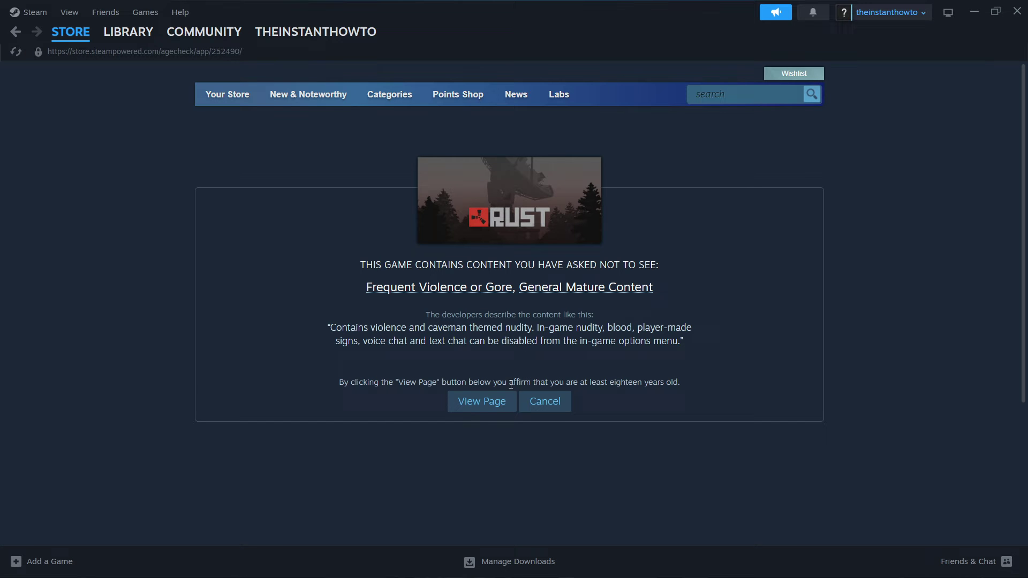
Confirm age to view Rust's page and add Rust (26,79€, 33% off) to the cart.
{"action": "left_click", "coordinate": [478, 401]}
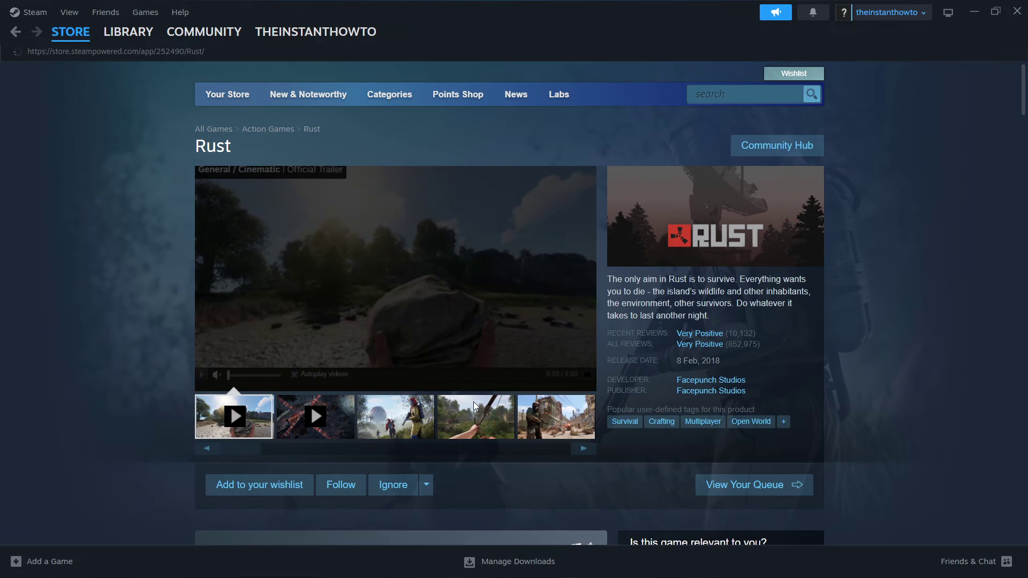
{"action": "scroll", "coordinate": [127, 260], "scroll_direction": "down", "scroll_amount": 5}
{"action": "scroll", "coordinate": [128, 259], "scroll_direction": "down", "scroll_amount": 2}
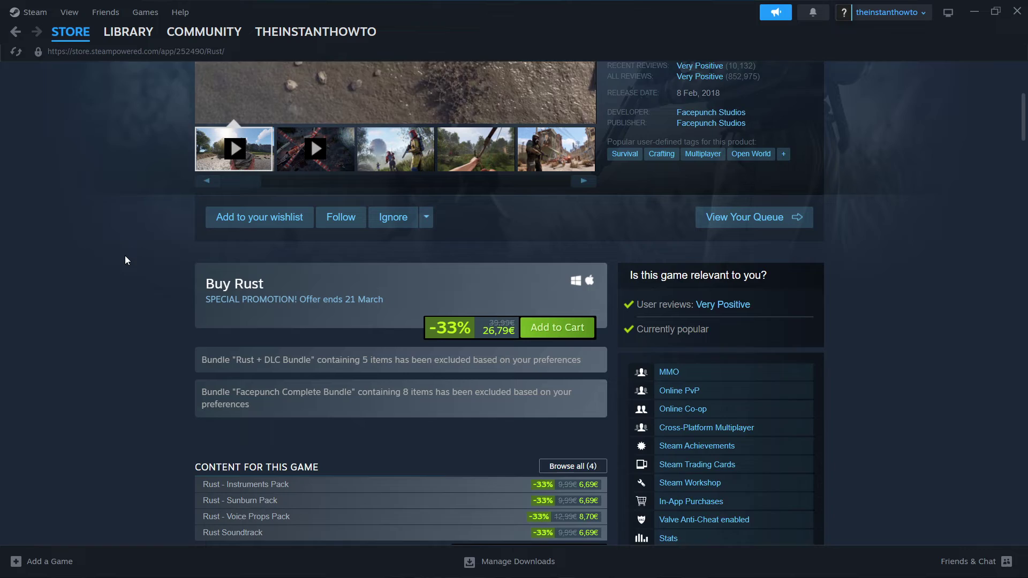
{"action": "scroll", "coordinate": [127, 260], "scroll_direction": "down", "scroll_amount": 2}
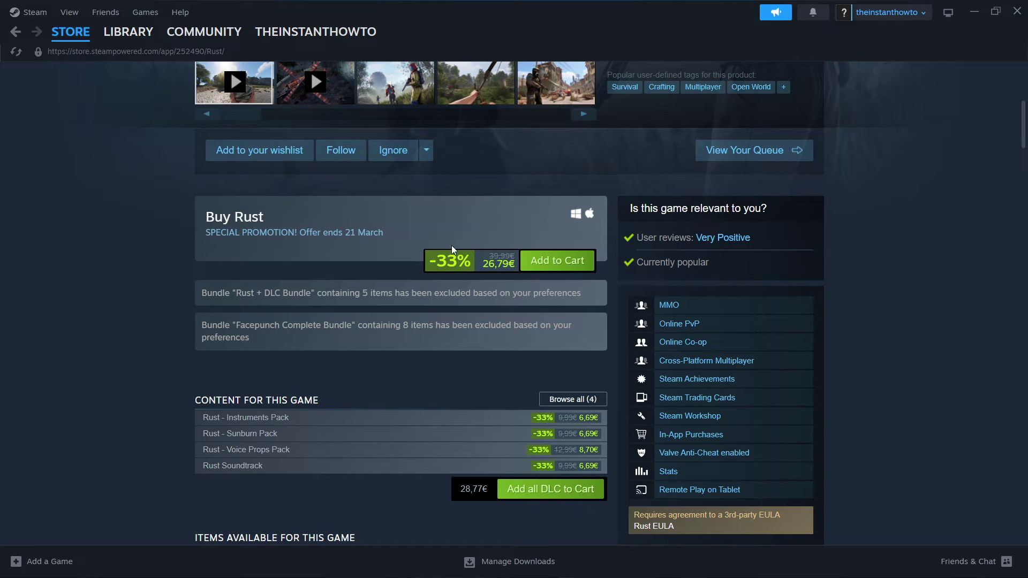
{"action": "left_click", "coordinate": [554, 259]}
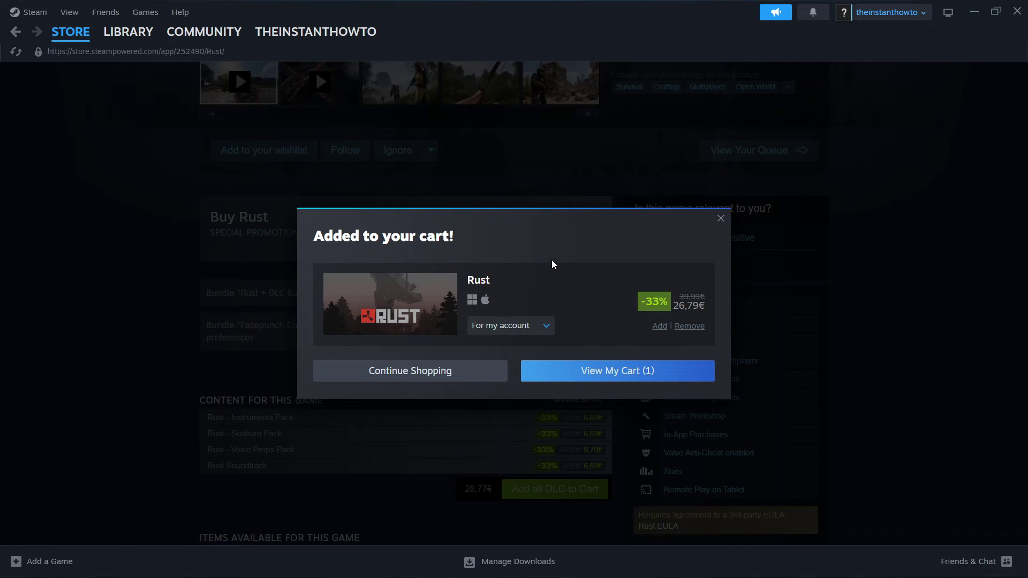
Continue from the cart to the payment info step, keeping PayPal as the payment method.
{"action": "left_click", "coordinate": [592, 373]}
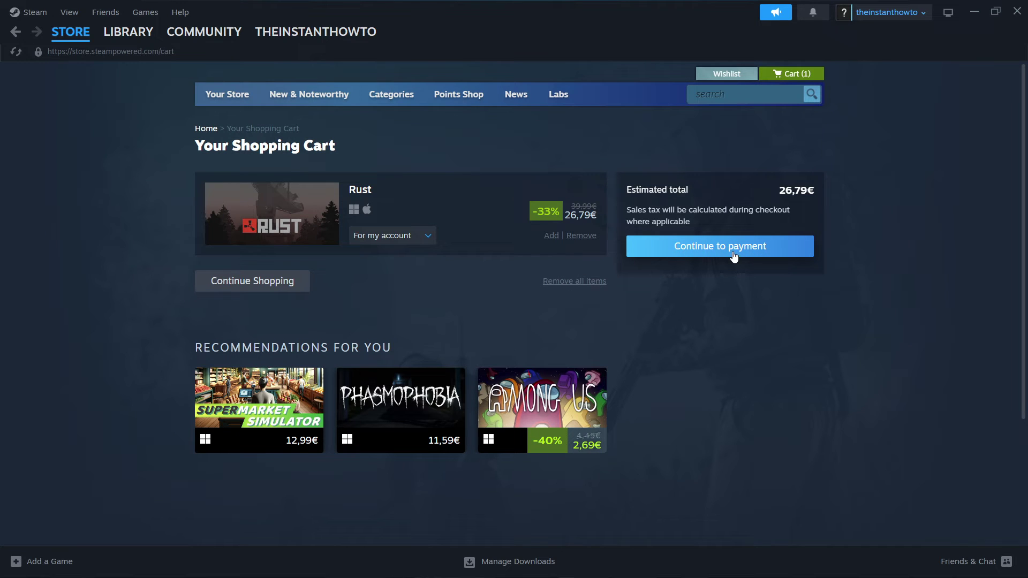
{"action": "left_click", "coordinate": [701, 254]}
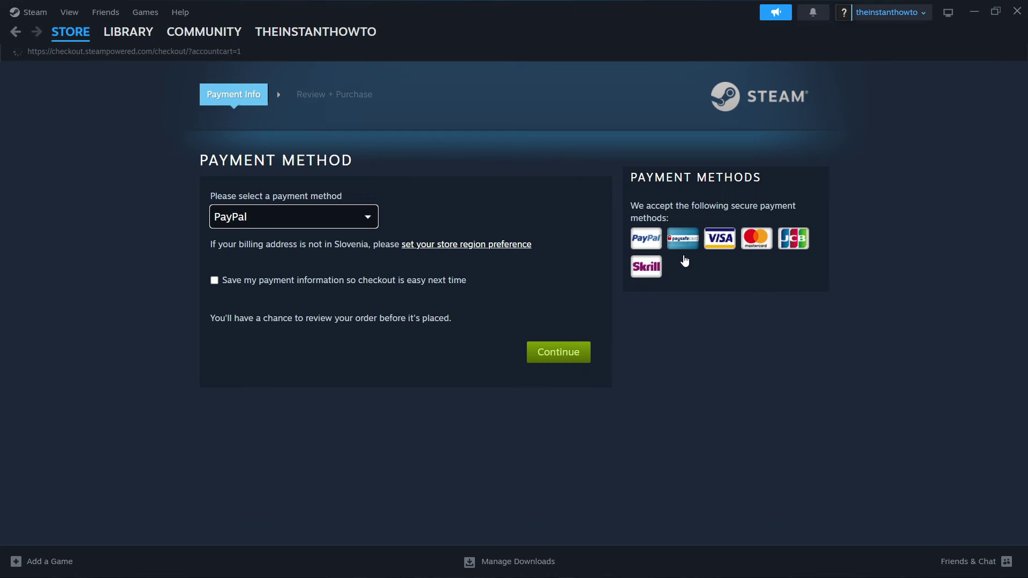
{"action": "left_click", "coordinate": [298, 221]}
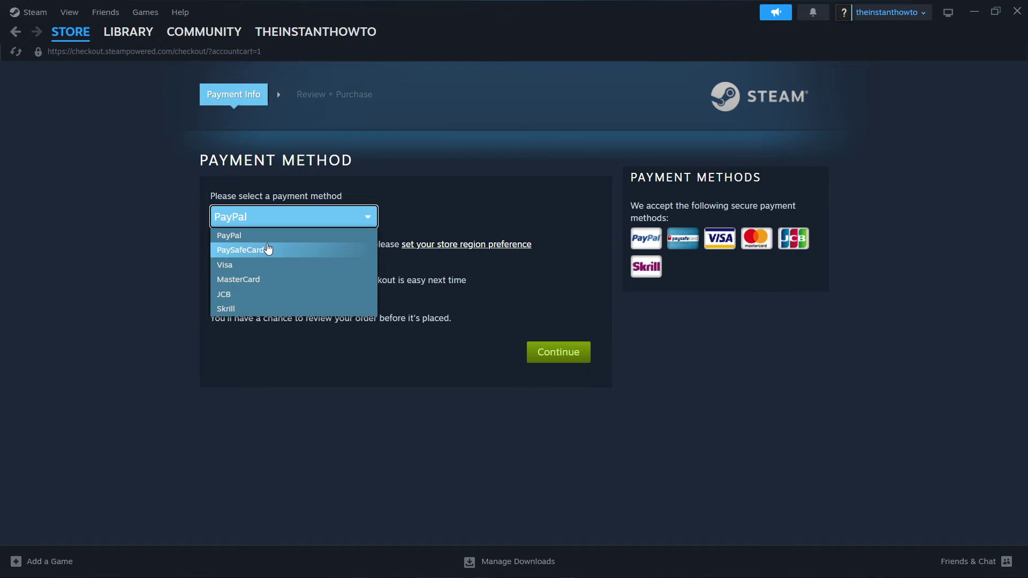
{"action": "left_click", "coordinate": [258, 217]}
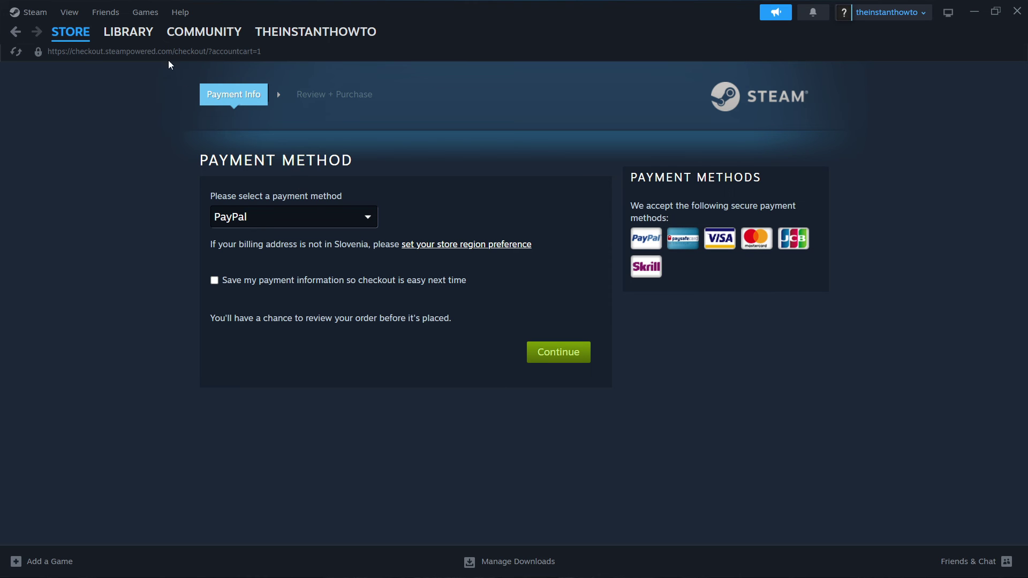
Show the empty game Library, opening and closing its Games filter dropdown.
{"action": "left_click", "coordinate": [129, 33]}
{"action": "left_click", "coordinate": [59, 97]}
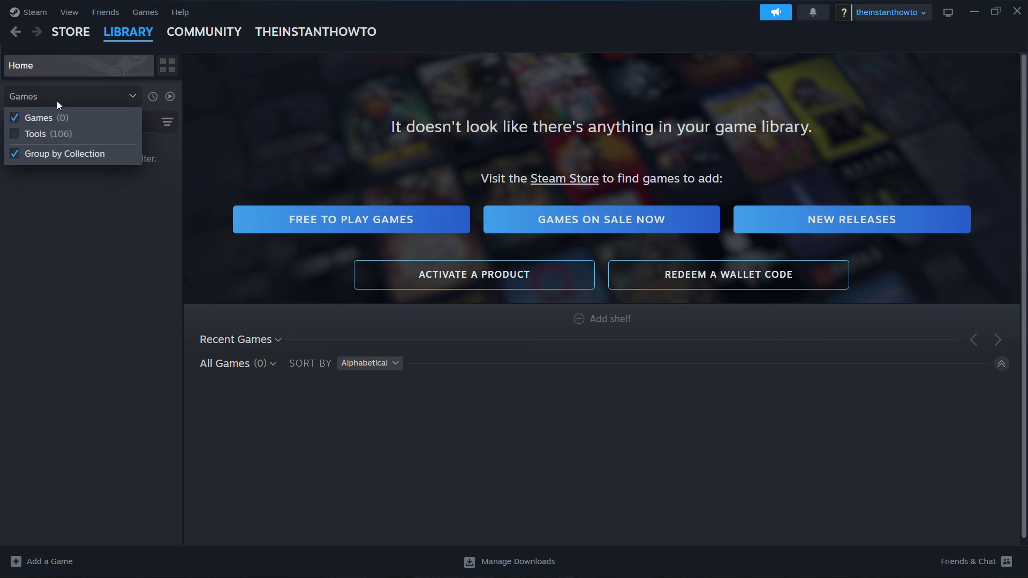
{"action": "left_click", "coordinate": [58, 99]}
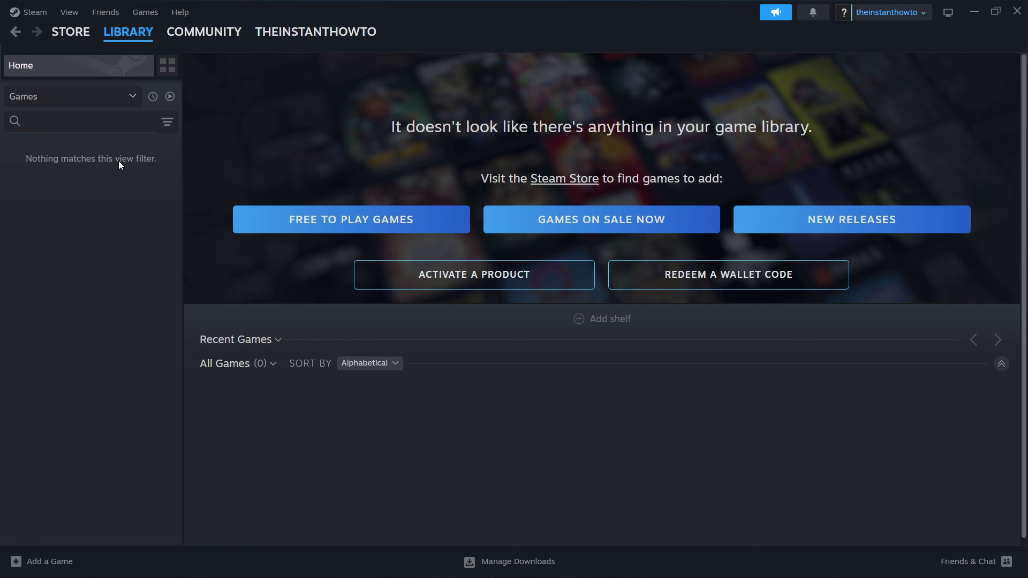